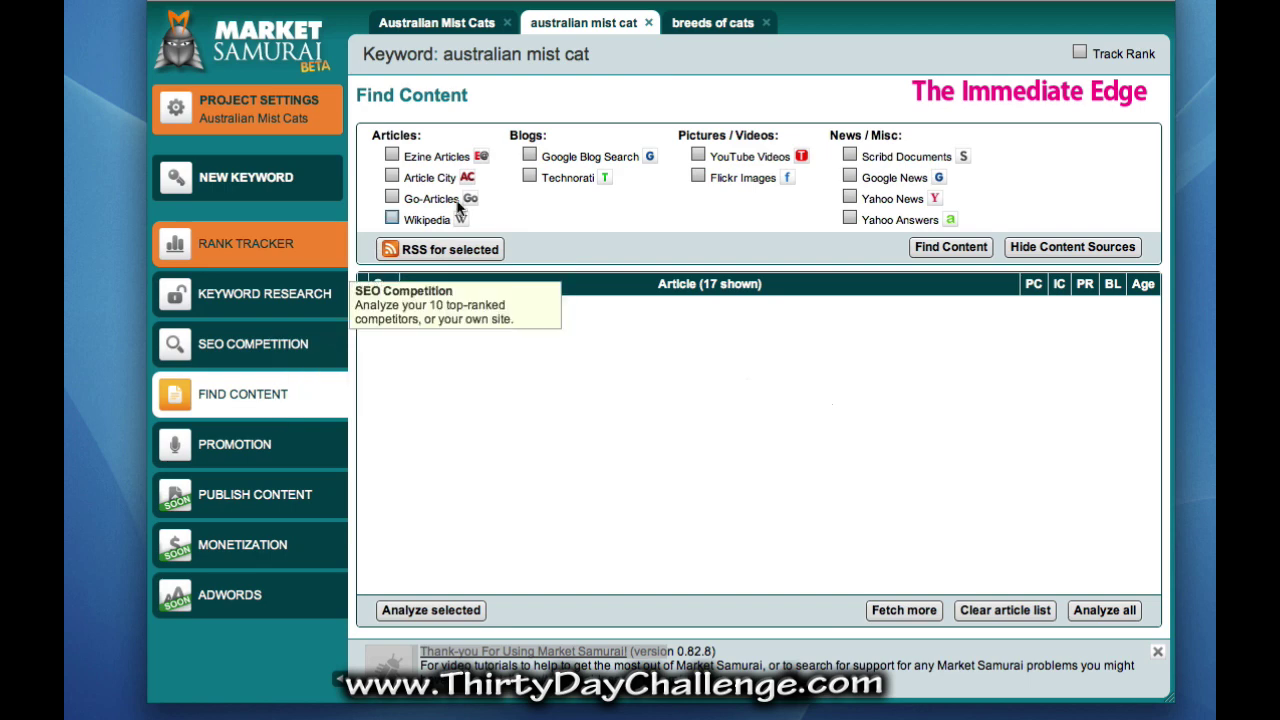
# Include Ezine Articles, Article City, Go-Articles, Google Blog Search and Technorati as content sources for the keyword "australian mist cat".
pyautogui.click(392, 155)
pyautogui.click(392, 176)
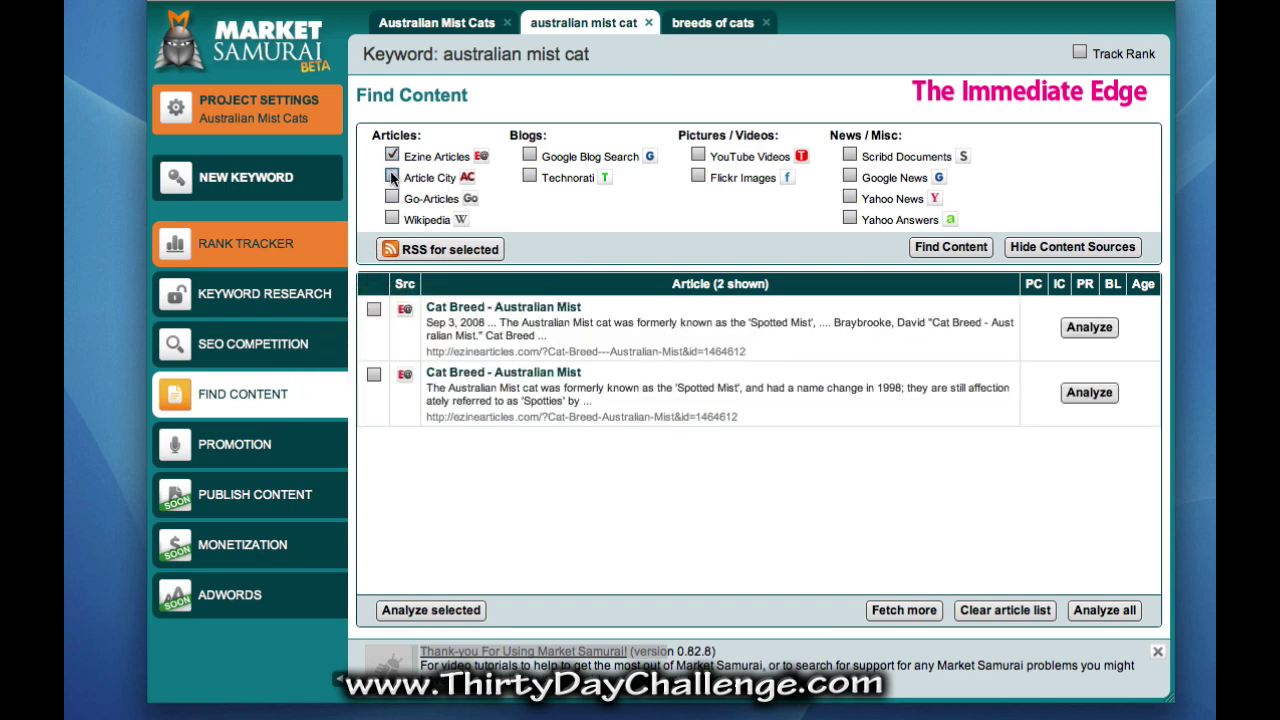
pyautogui.click(391, 198)
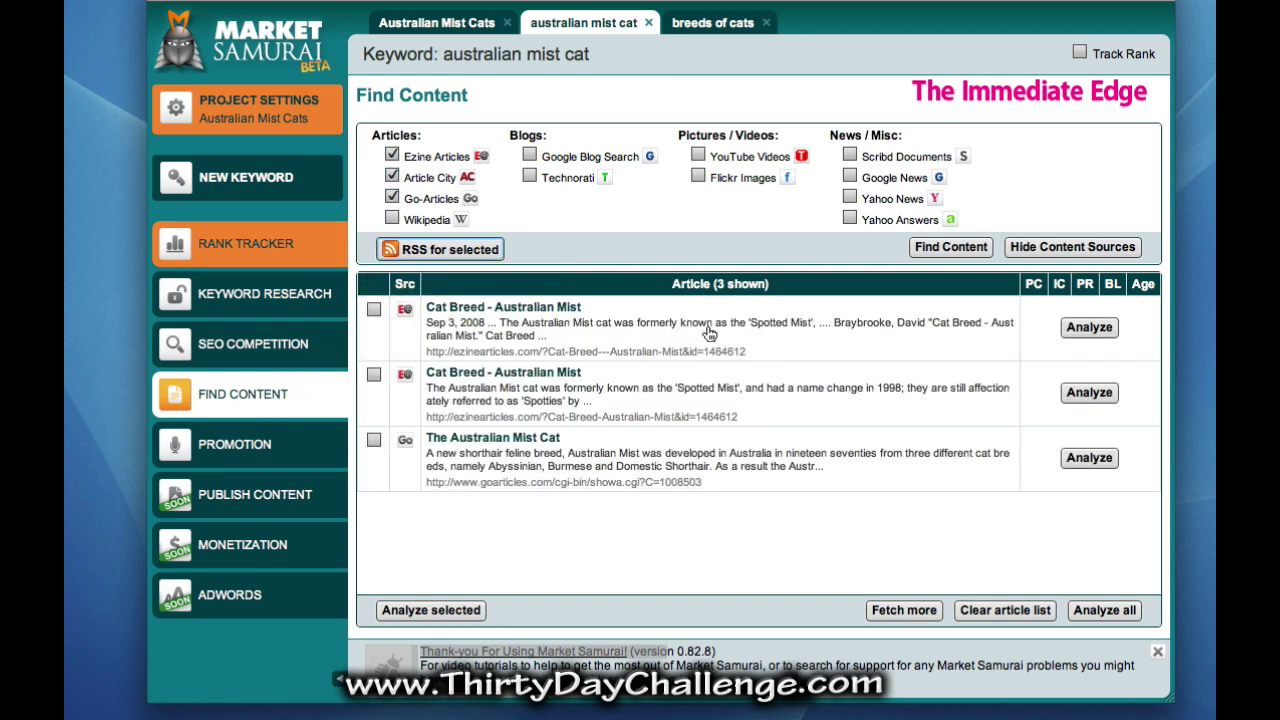
pyautogui.click(529, 155)
pyautogui.click(529, 176)
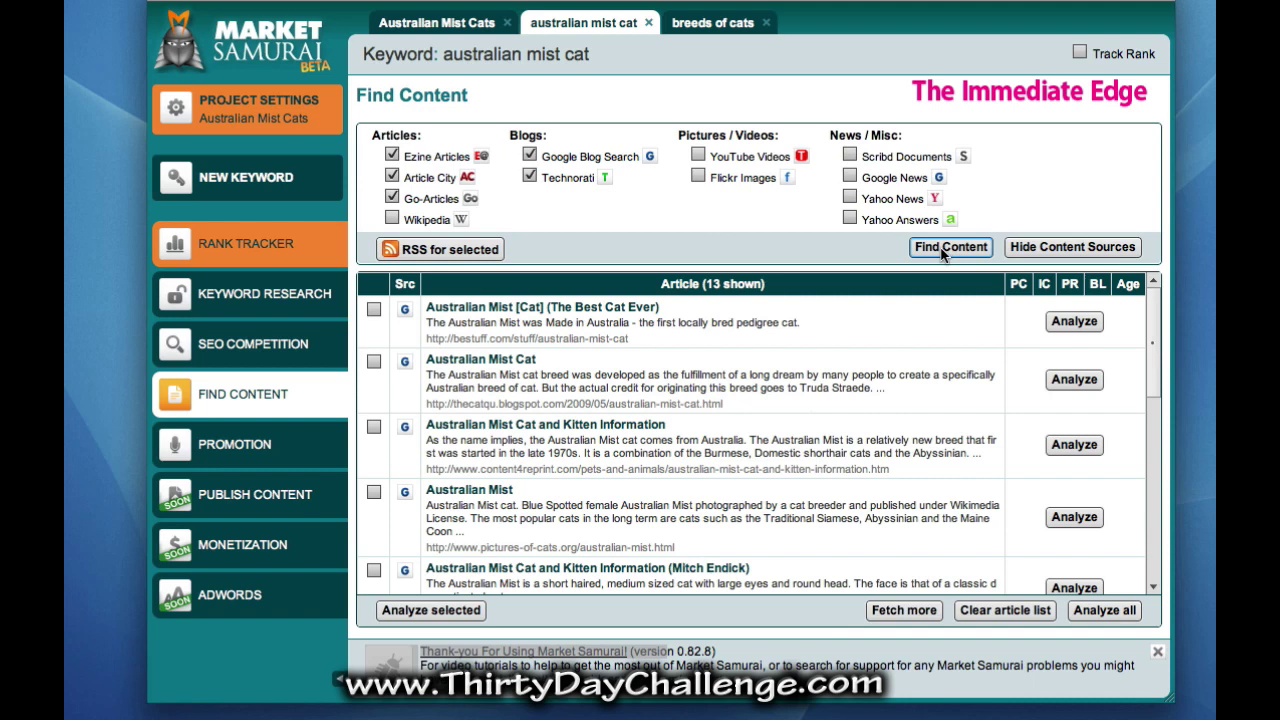
# Add Scribd Documents, Google News, Yahoo News and Yahoo Answers to the content sources.
pyautogui.click(850, 156)
pyautogui.click(850, 177)
pyautogui.click(850, 198)
pyautogui.click(850, 219)
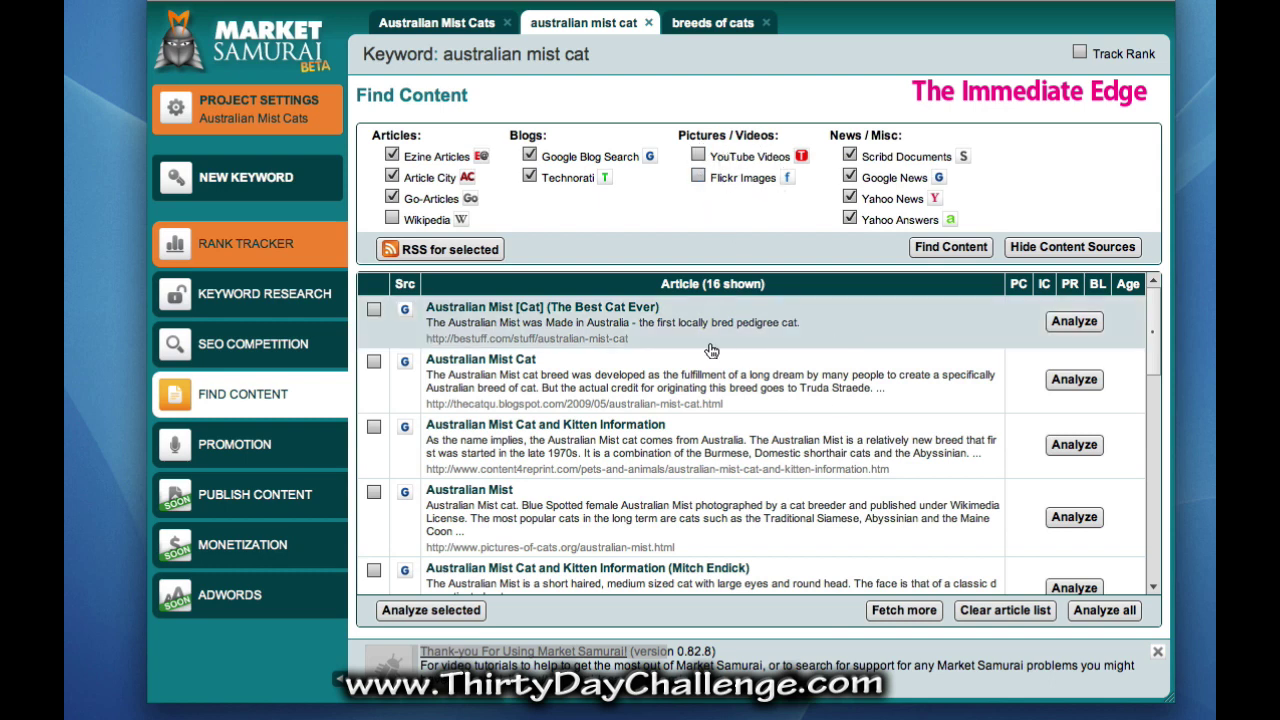
# Open the article "Australian Mist [Cat] (The Best Cat Ever)", copy its full body text and close the preview.
pyautogui.click(593, 316)
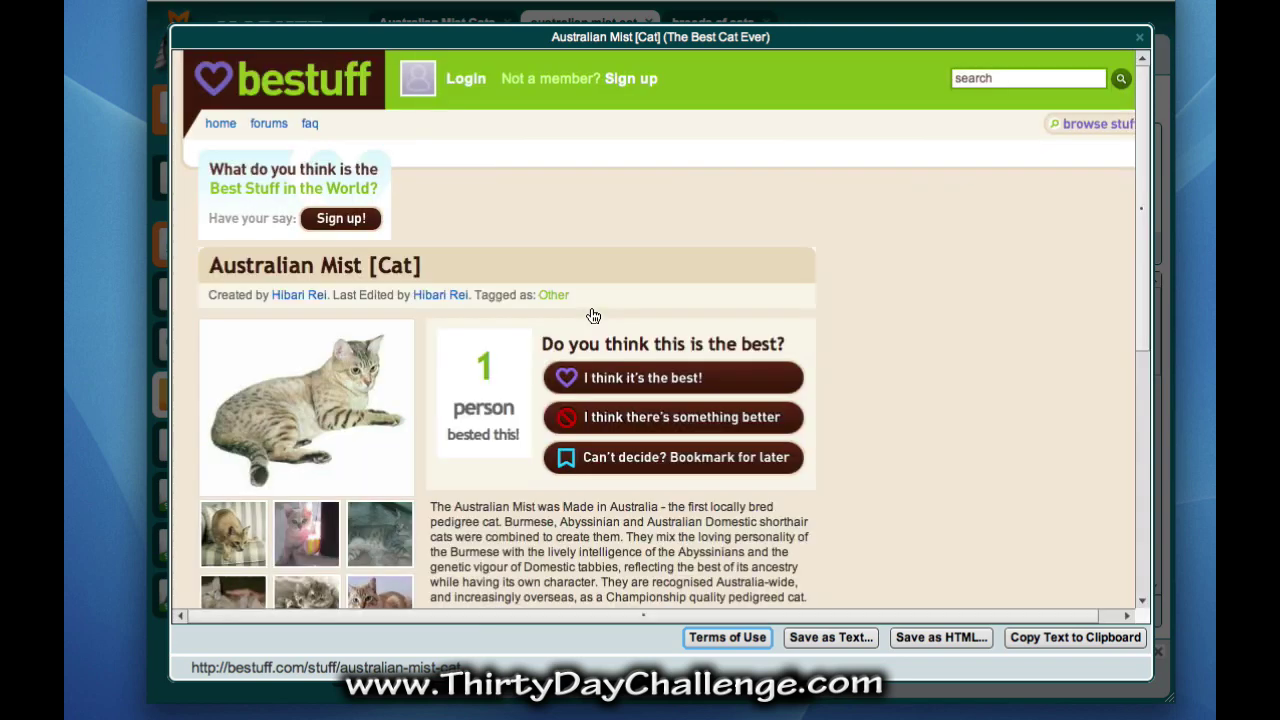
pyautogui.moveTo(1145, 222); pyautogui.dragTo(1133, 335)
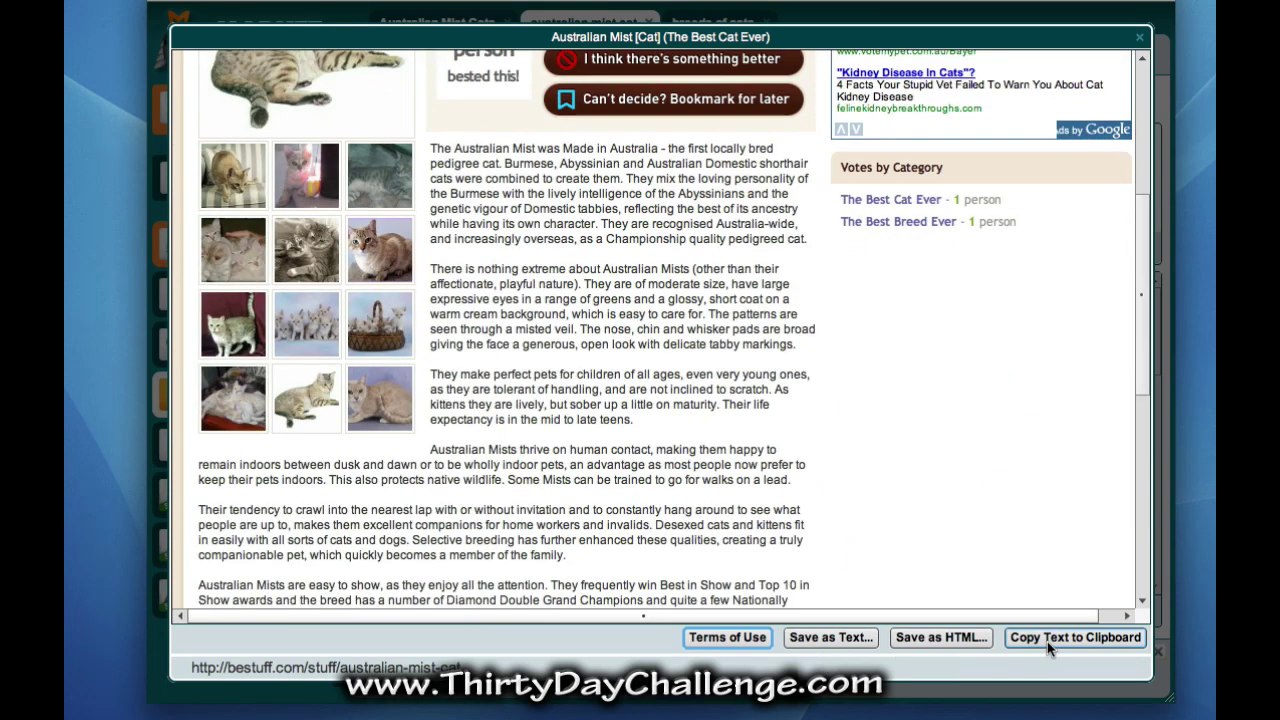
pyautogui.click(469, 214)
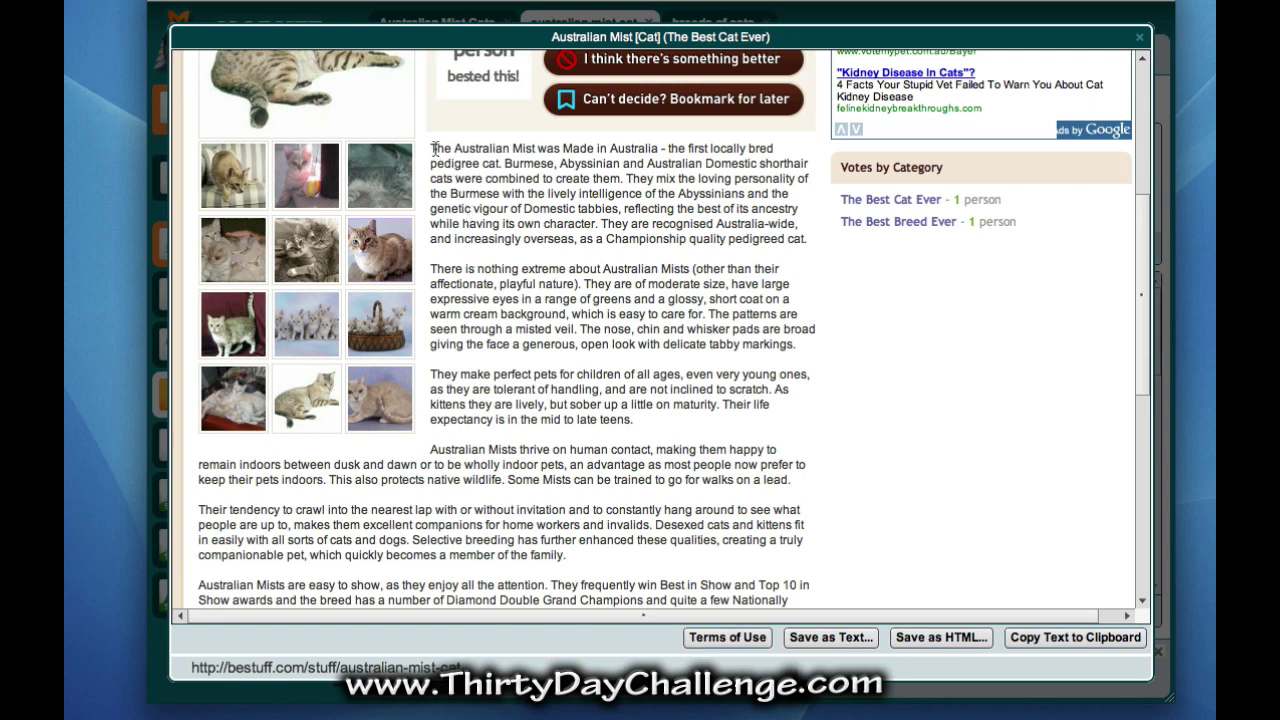
pyautogui.moveTo(435, 148); pyautogui.dragTo(768, 432)
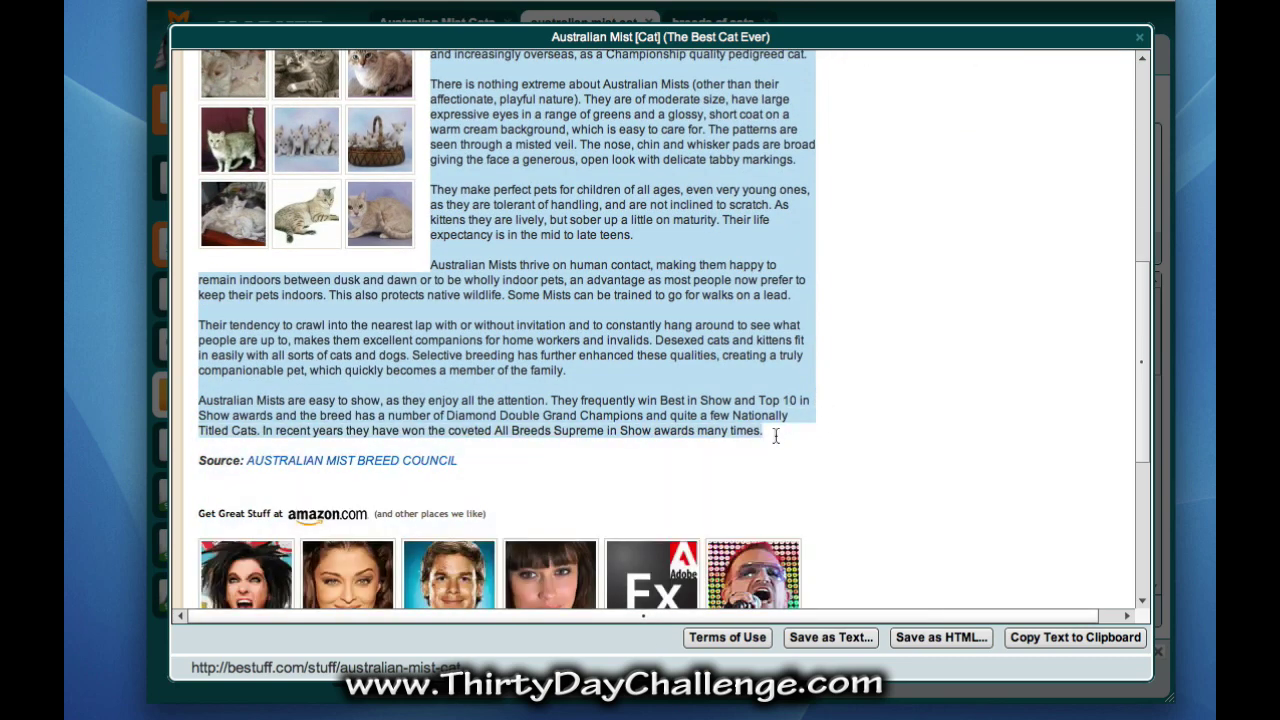
pyautogui.rightClick(556, 289)
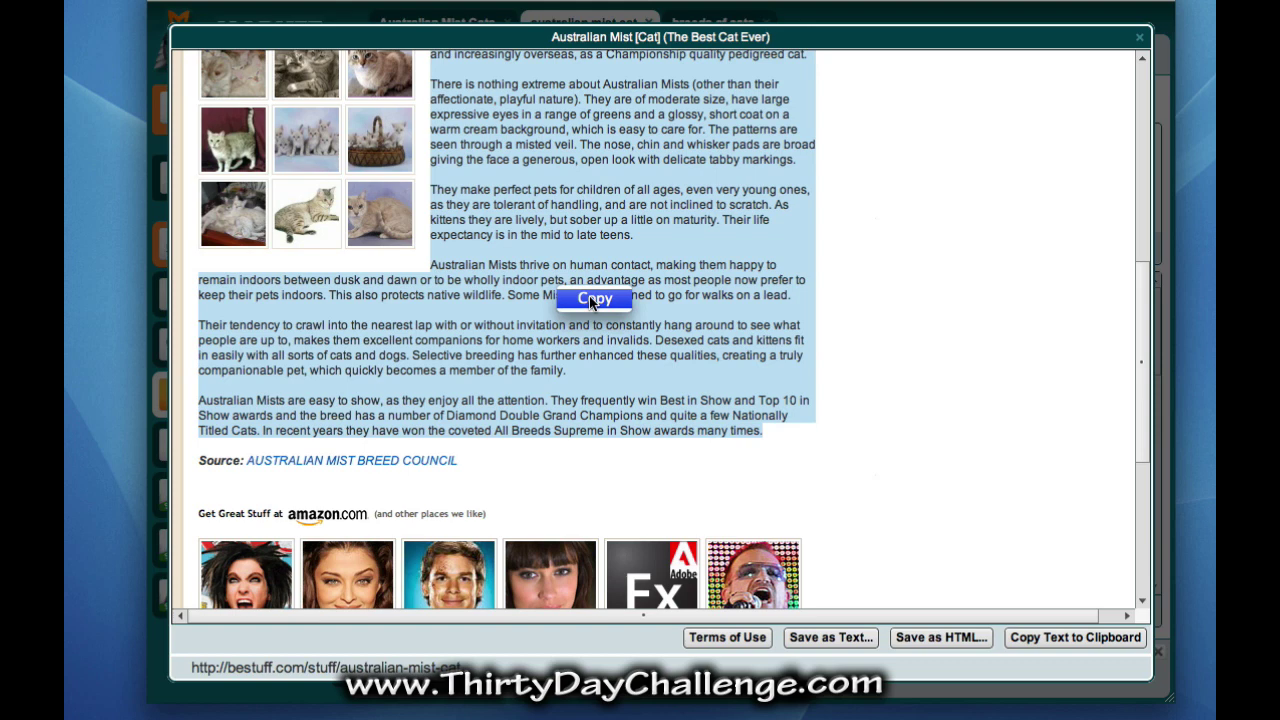
pyautogui.click(589, 297)
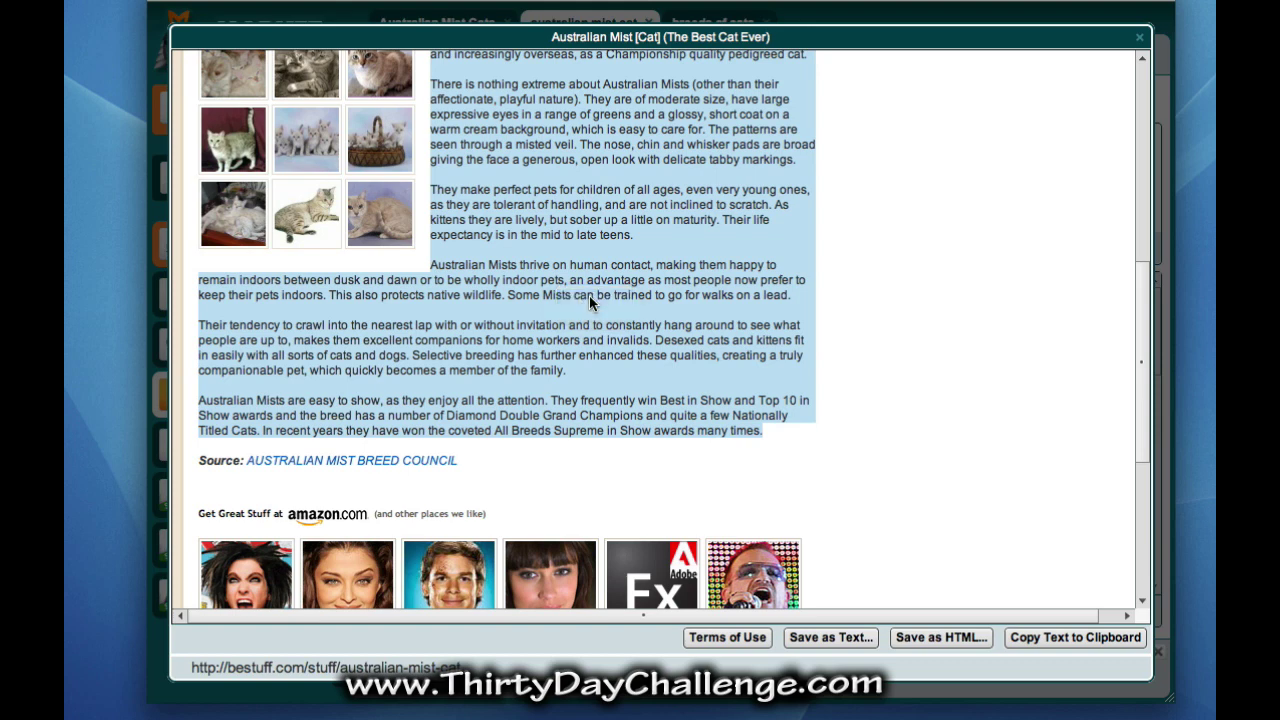
pyautogui.click(1141, 40)
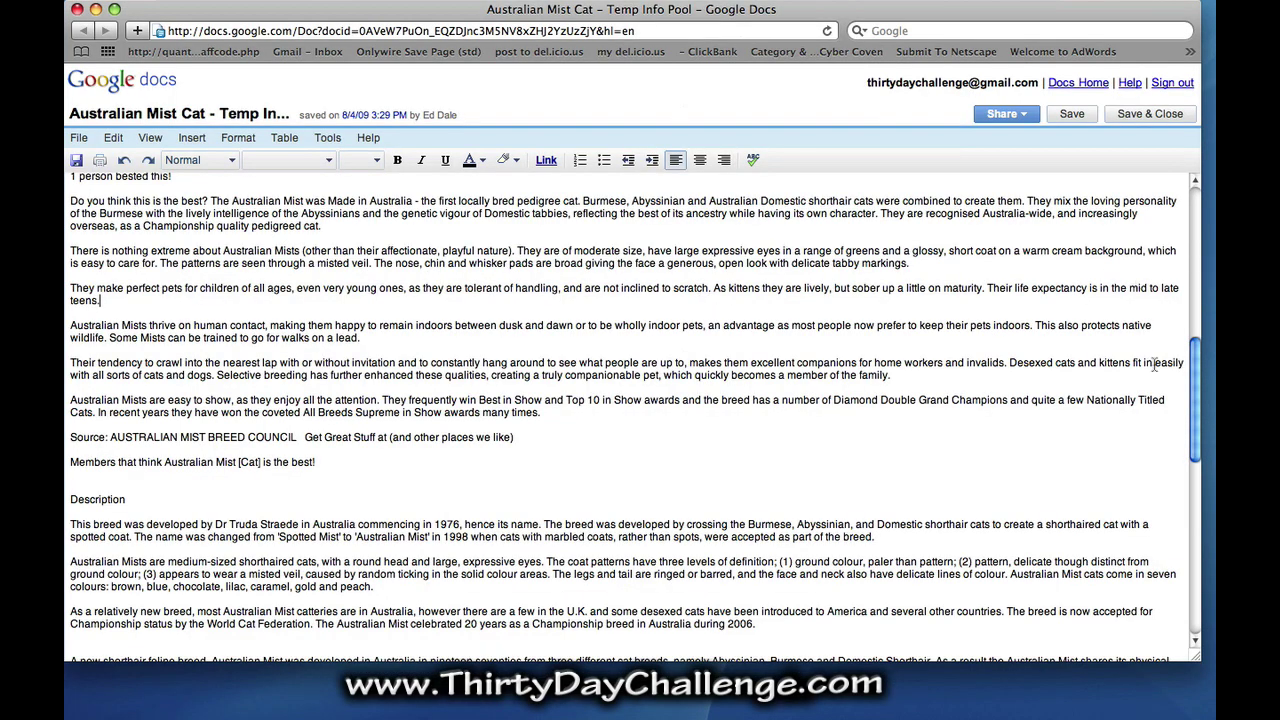
# Switch to Google Docs and look through the collected source articles in the "Australian Mist Cat - Temp Info Pool" document.
pyautogui.moveTo(1198, 443); pyautogui.dragTo(1166, 227)
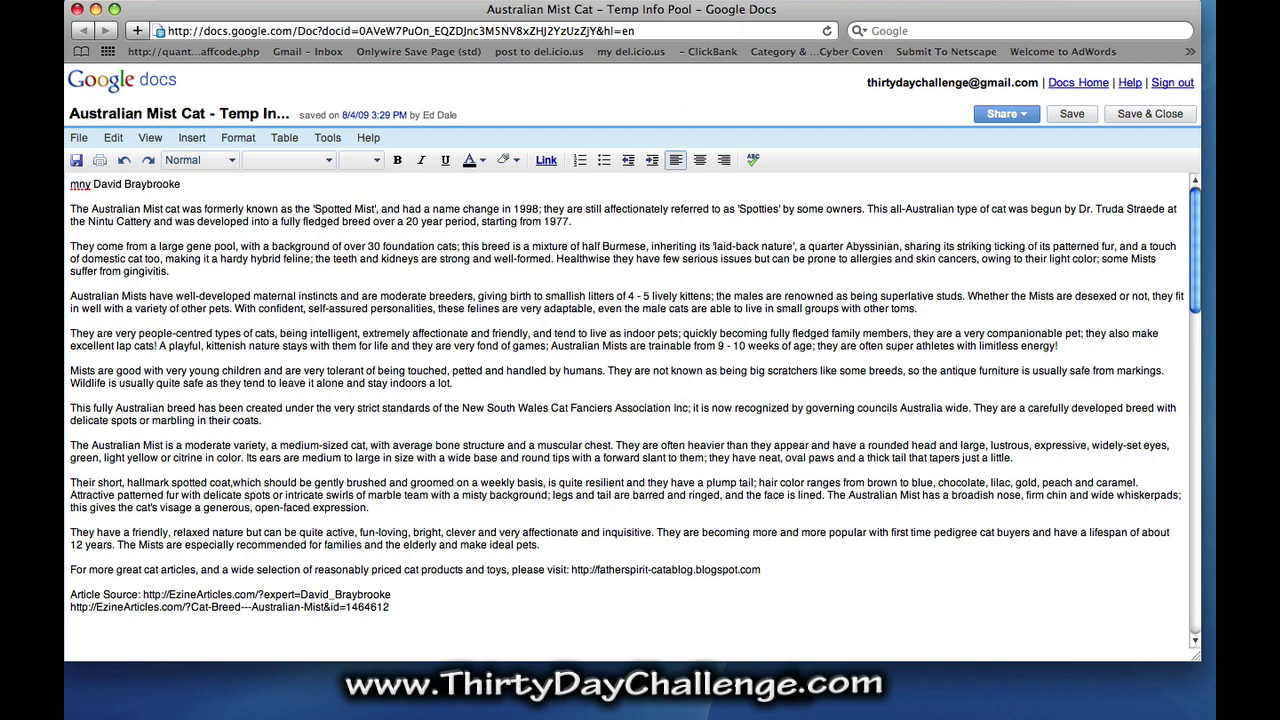
pyautogui.press('super+Tab')
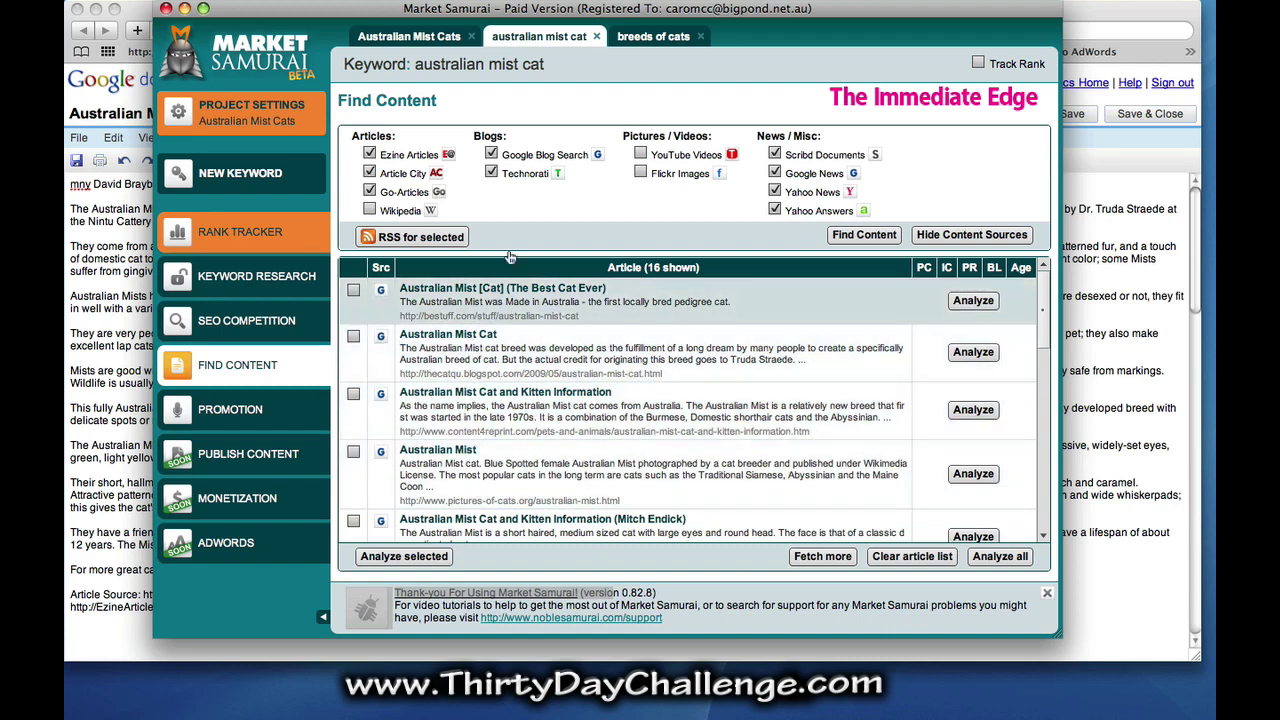
pyautogui.click(127, 14)
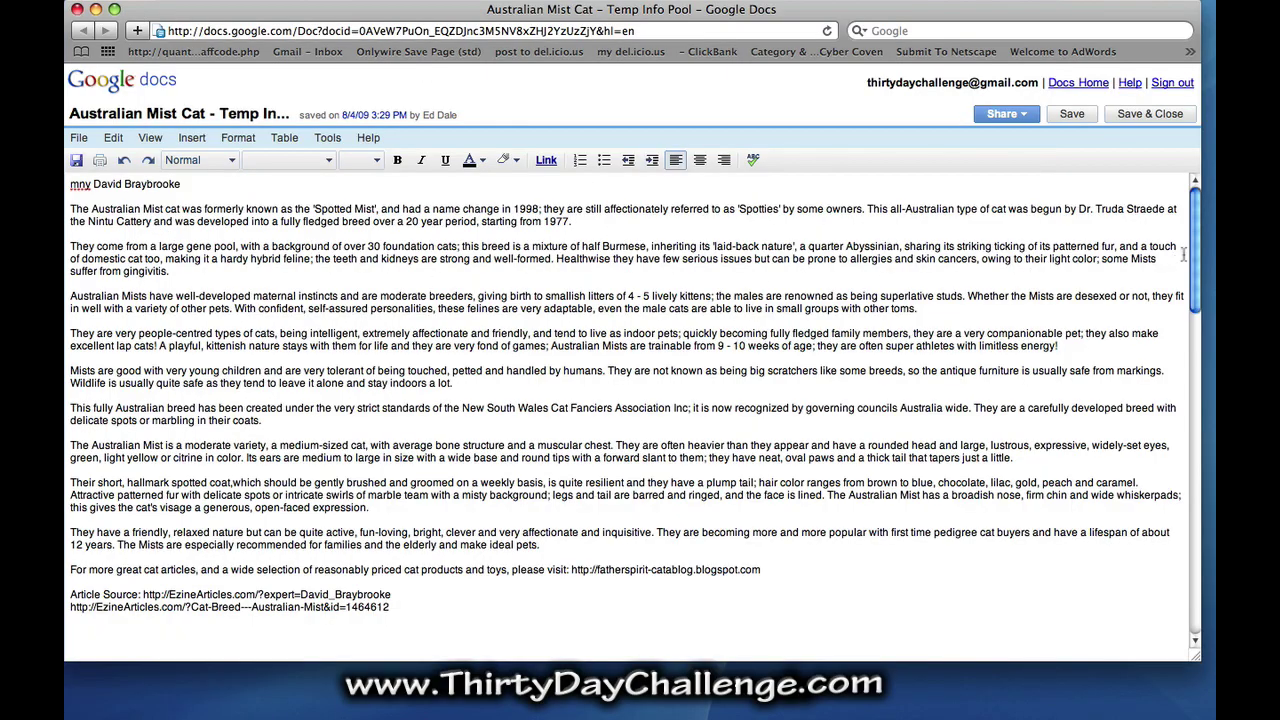
pyautogui.moveTo(1196, 248); pyautogui.dragTo(1147, 241)
pyautogui.moveTo(1147, 237); pyautogui.dragTo(1109, 307)
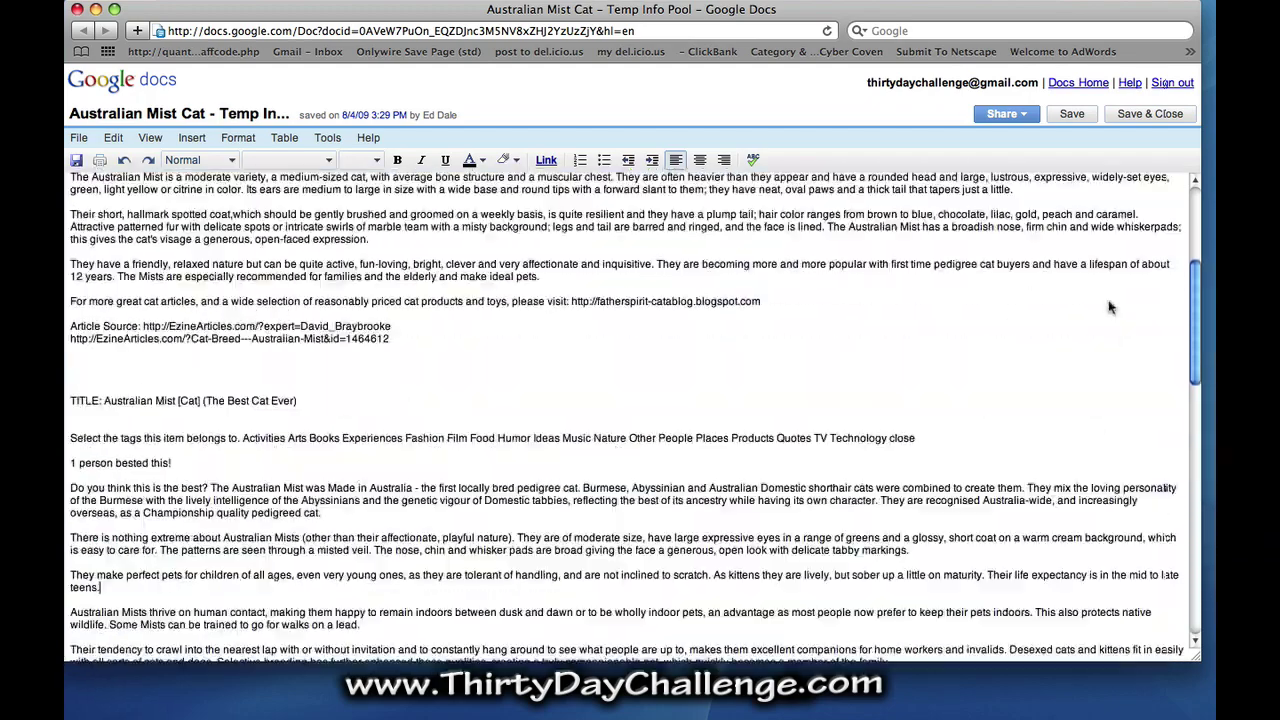
pyautogui.scroll(5, 1110, 270)
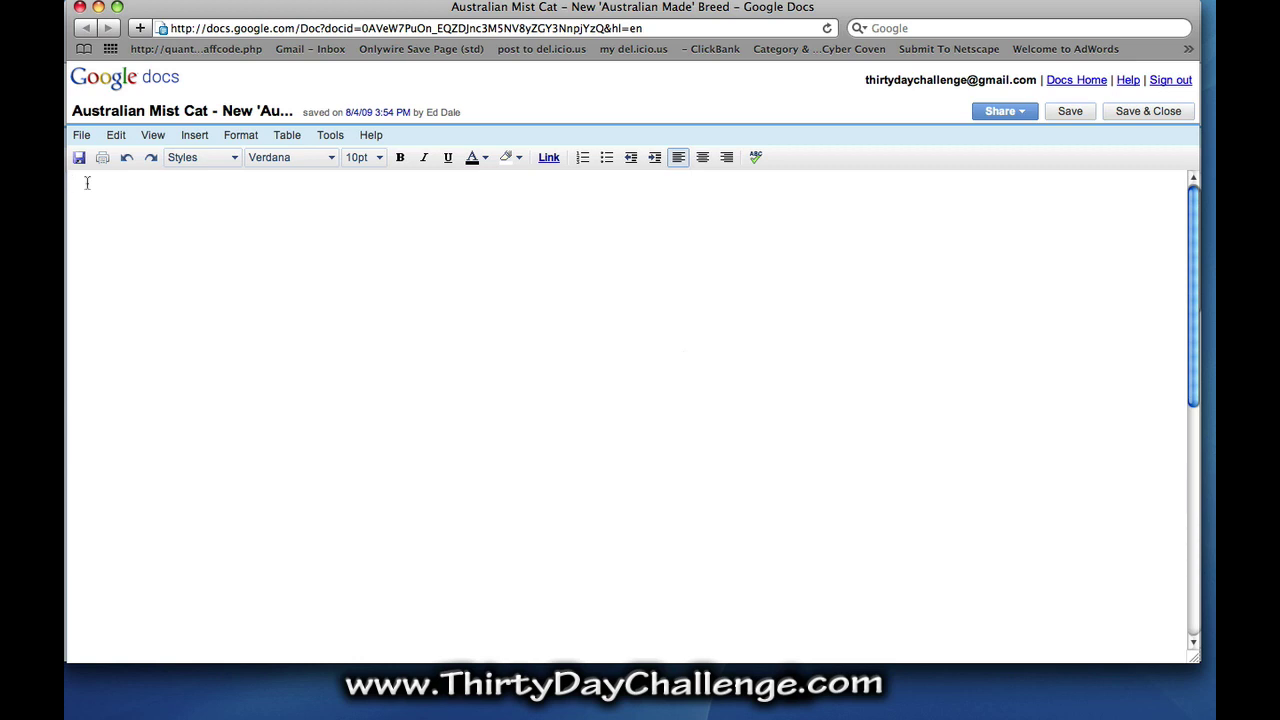
# Start the New 'Australian Made' Breed document with "The Australian Mist Cat is a relatively new cat breed." and paste in the remaining article text.
pyautogui.write('The Australian Mist')
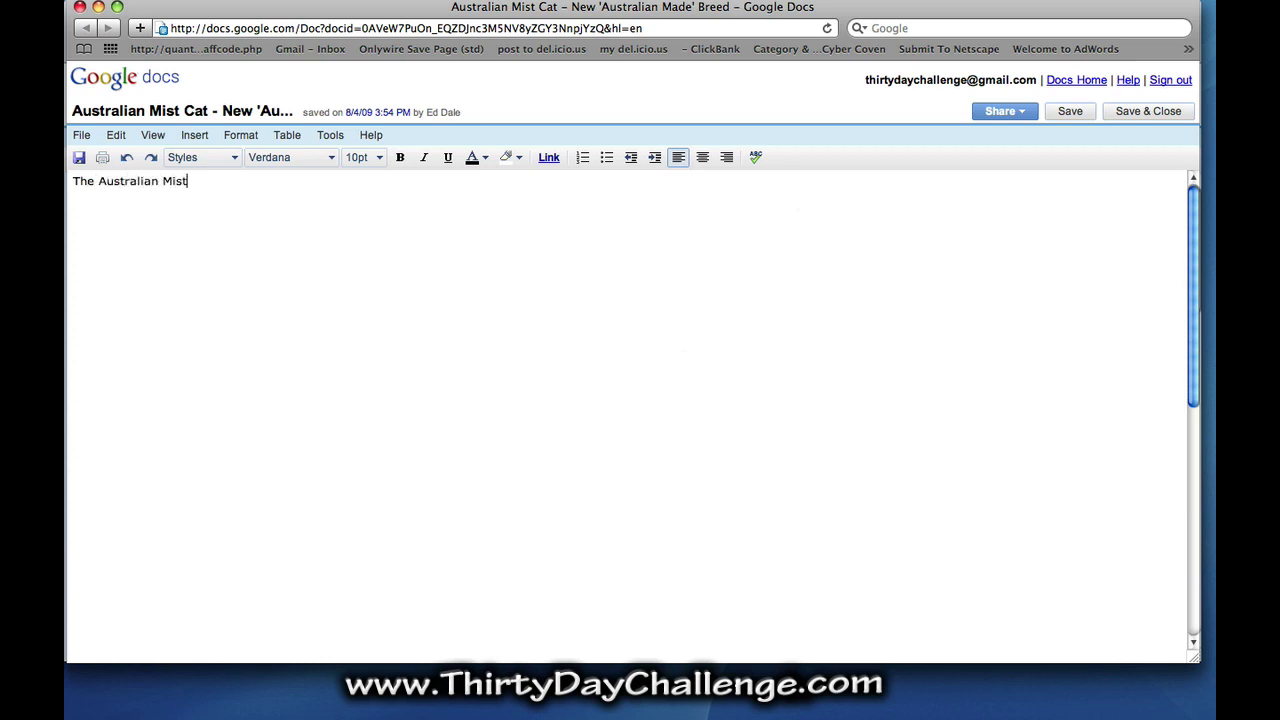
pyautogui.write('t is a relatively new breed')
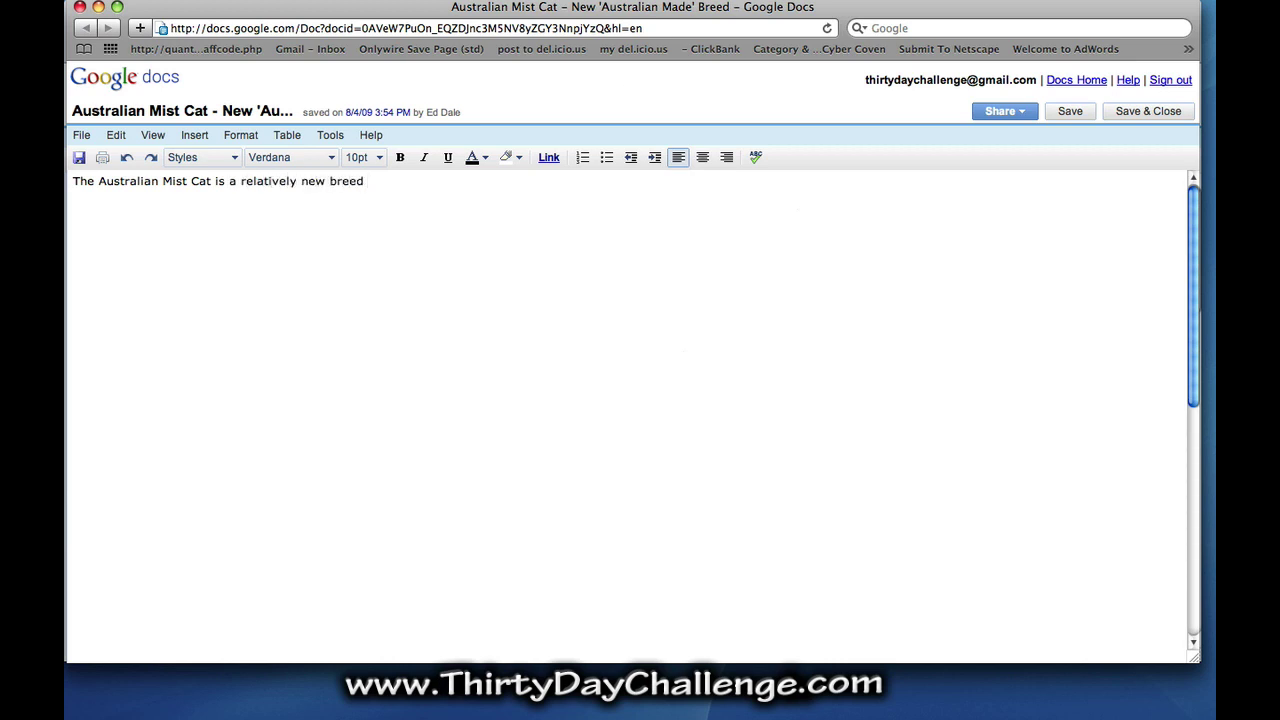
pyautogui.press('BackSpace')
pyautogui.press('BackSpace')
pyautogui.press('BackSpace')
pyautogui.press('BackSpace')
pyautogui.press('BackSpace')
pyautogui.press('BackSpace')
pyautogui.write('cat breed.')
pyautogui.press('super+v')
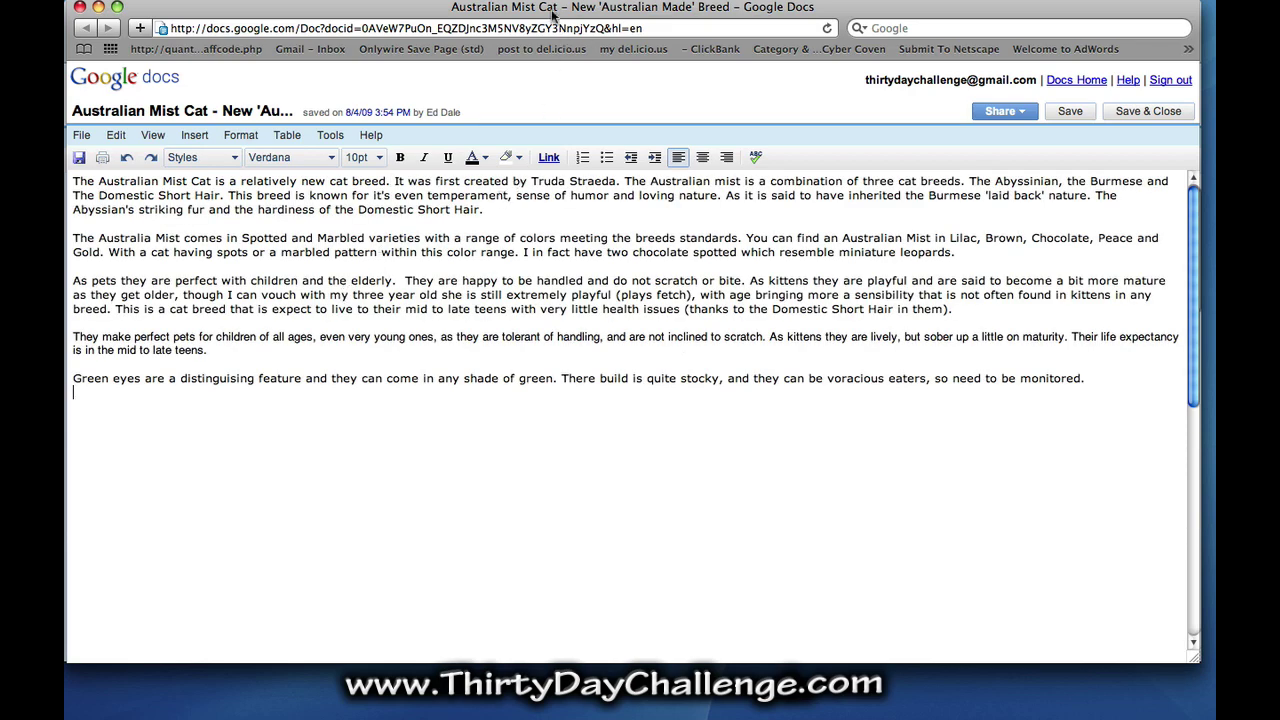
# Bring the Temp Info Pool document in front of the new article and examine its source text.
pyautogui.moveTo(553, 13); pyautogui.dragTo(550, 90)
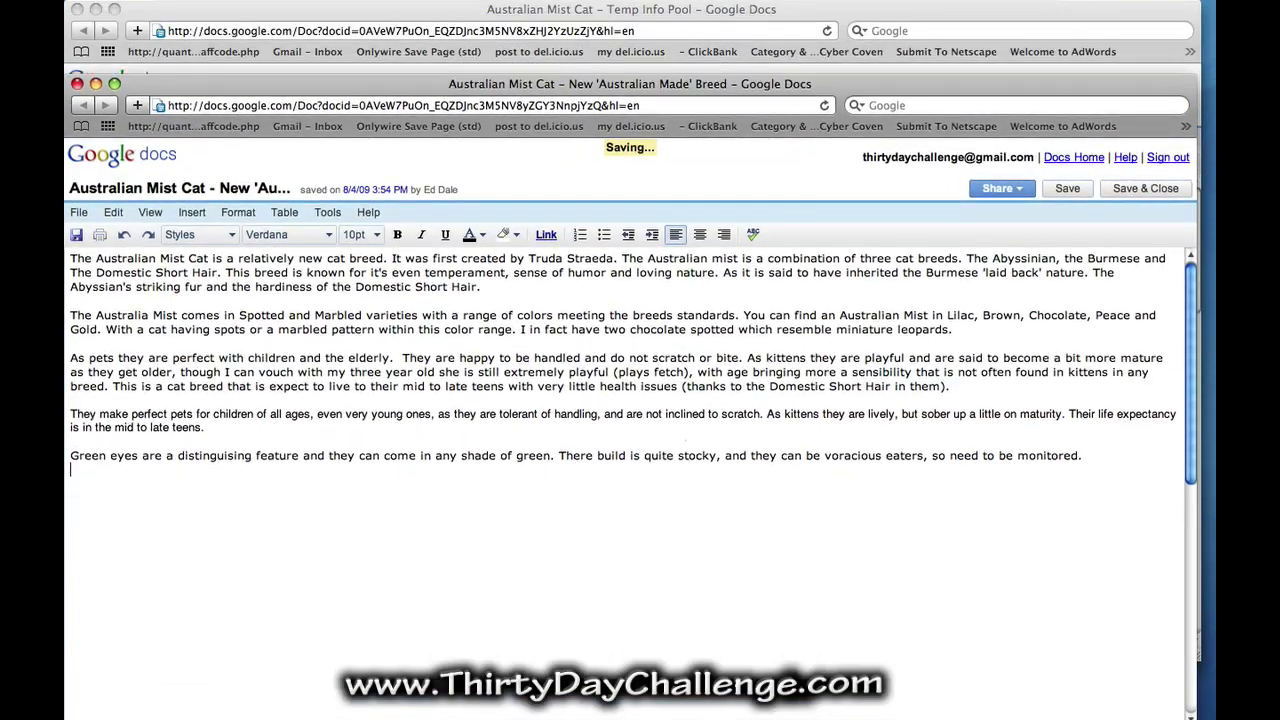
pyautogui.click(496, 8)
pyautogui.moveTo(540, 18); pyautogui.dragTo(540, 0)
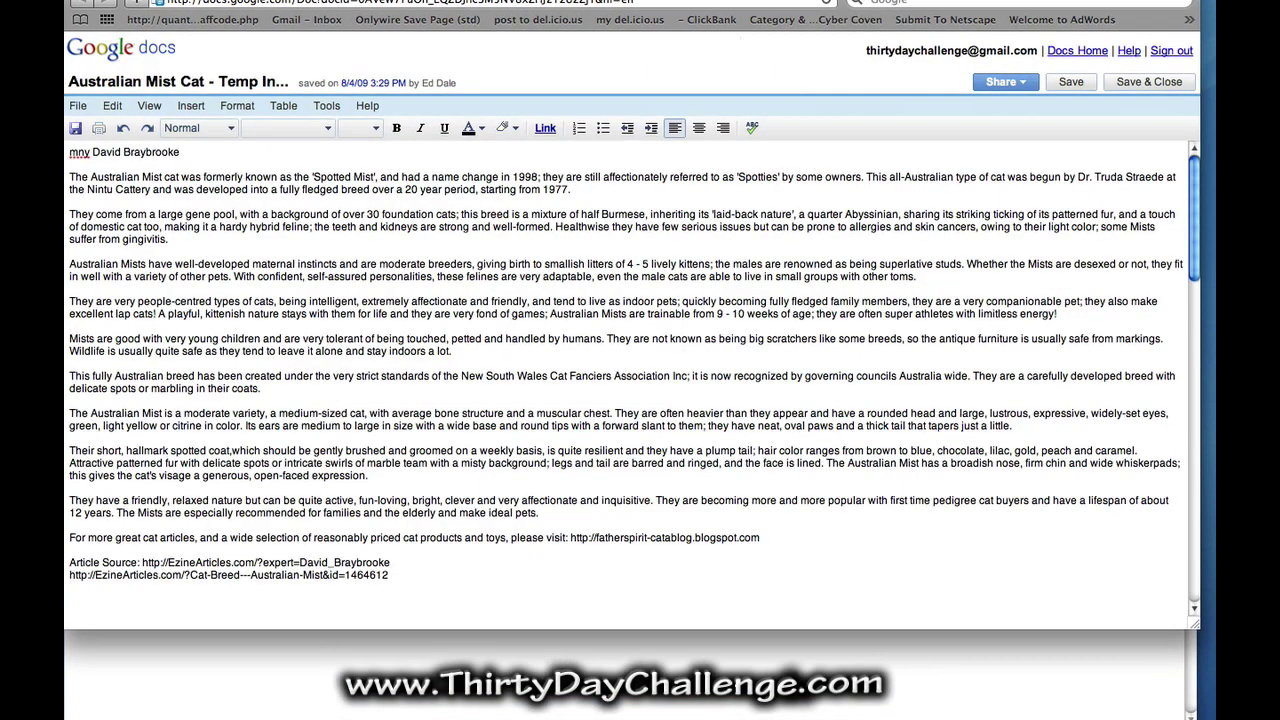
pyautogui.moveTo(1192, 210)
pyautogui.mouseDown()
pyautogui.moveTo(1203, 555)
pyautogui.moveTo(1196, 225)
pyautogui.mouseUp()
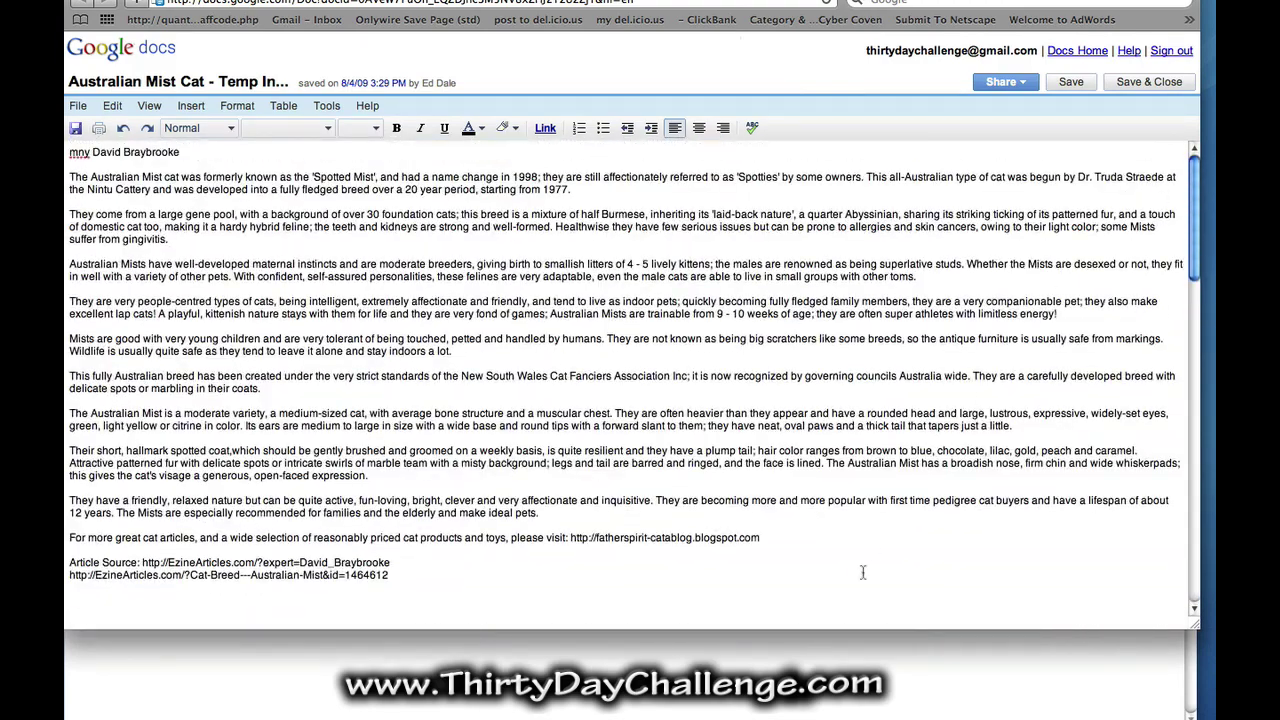
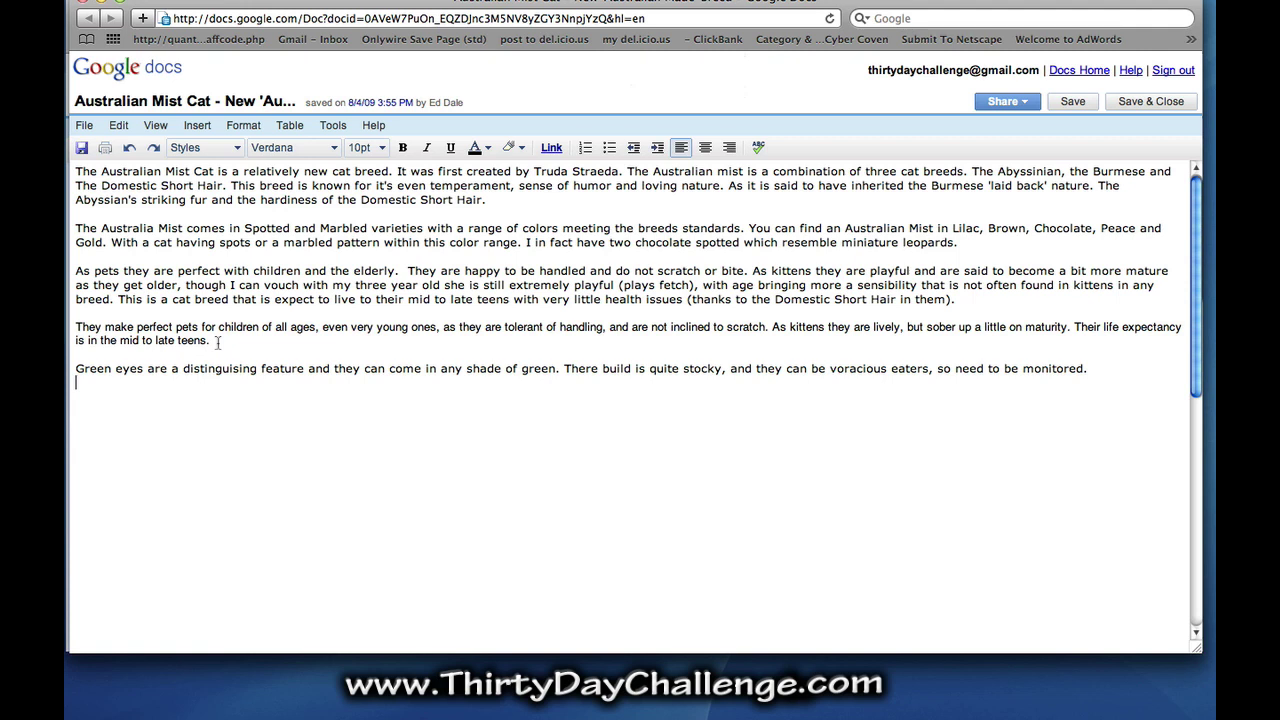
# Delete the copied source paragraph beginning "They make perfect pets for children of all ages" and the extra blank line from the new article.
pyautogui.moveTo(211, 342); pyautogui.dragTo(76, 327)
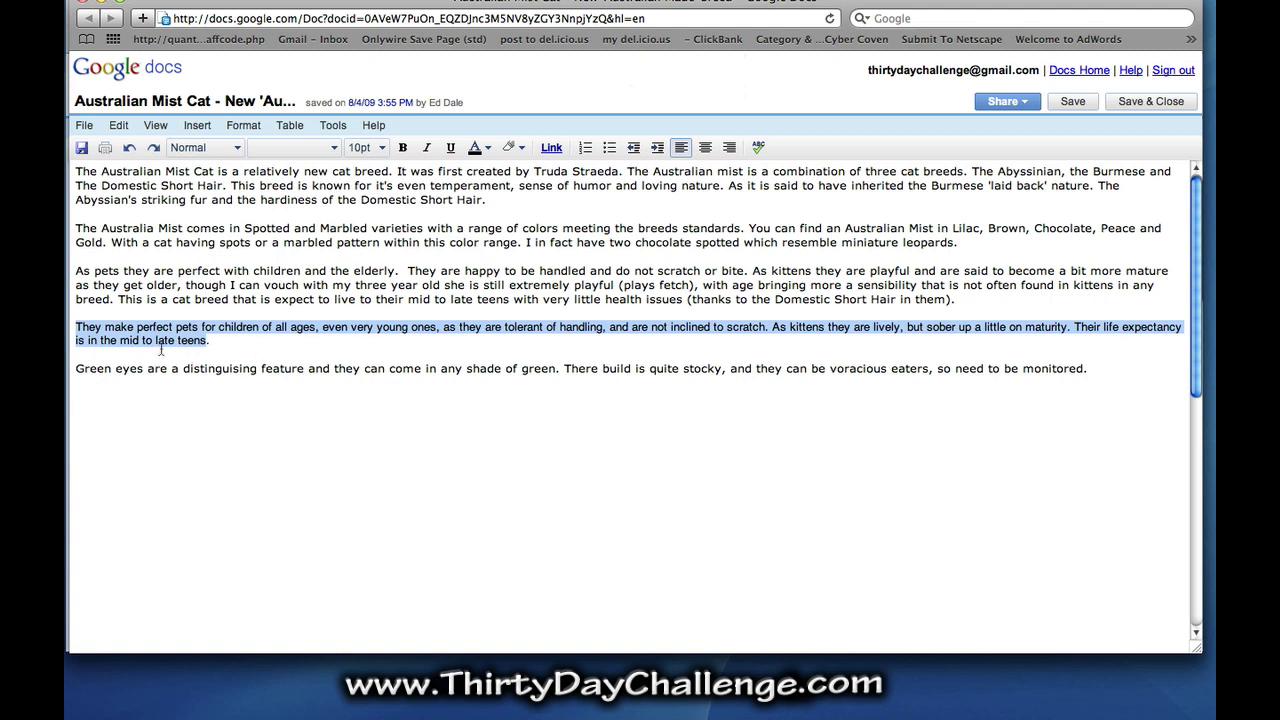
pyautogui.click(76, 272)
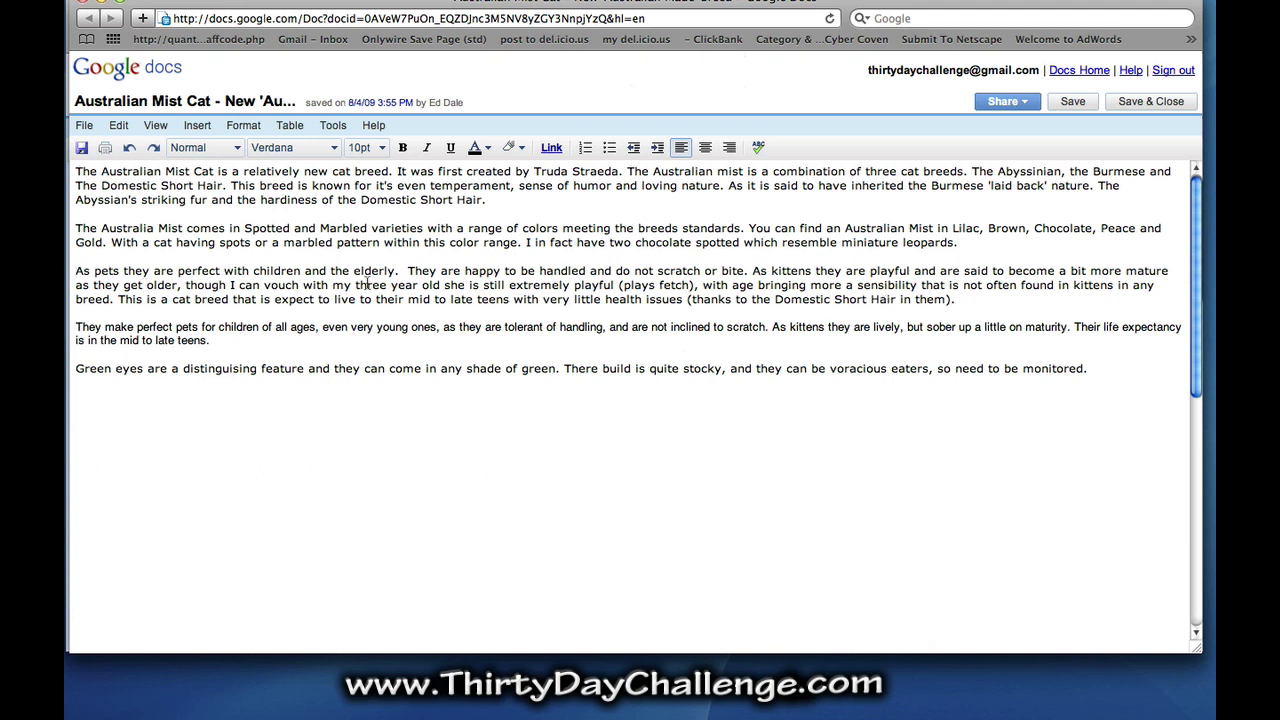
pyautogui.moveTo(209, 341); pyautogui.dragTo(76, 327)
pyautogui.press('BackSpace')
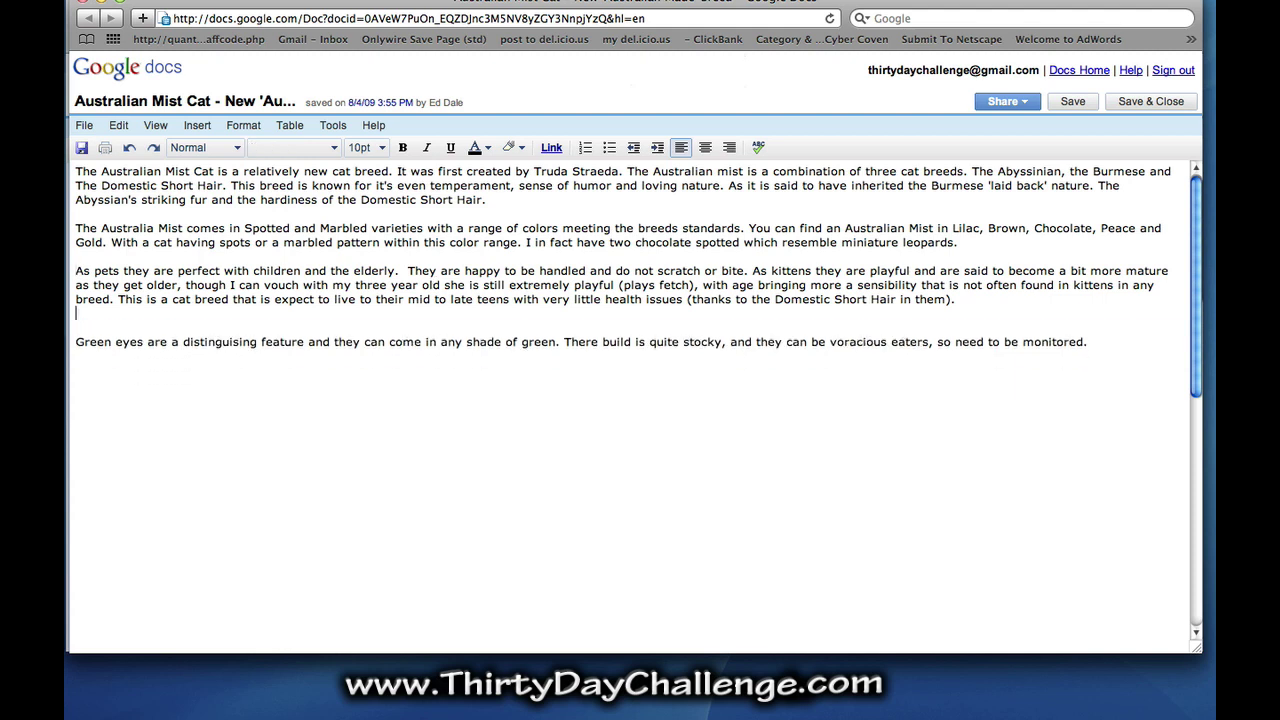
pyautogui.press('BackSpace')
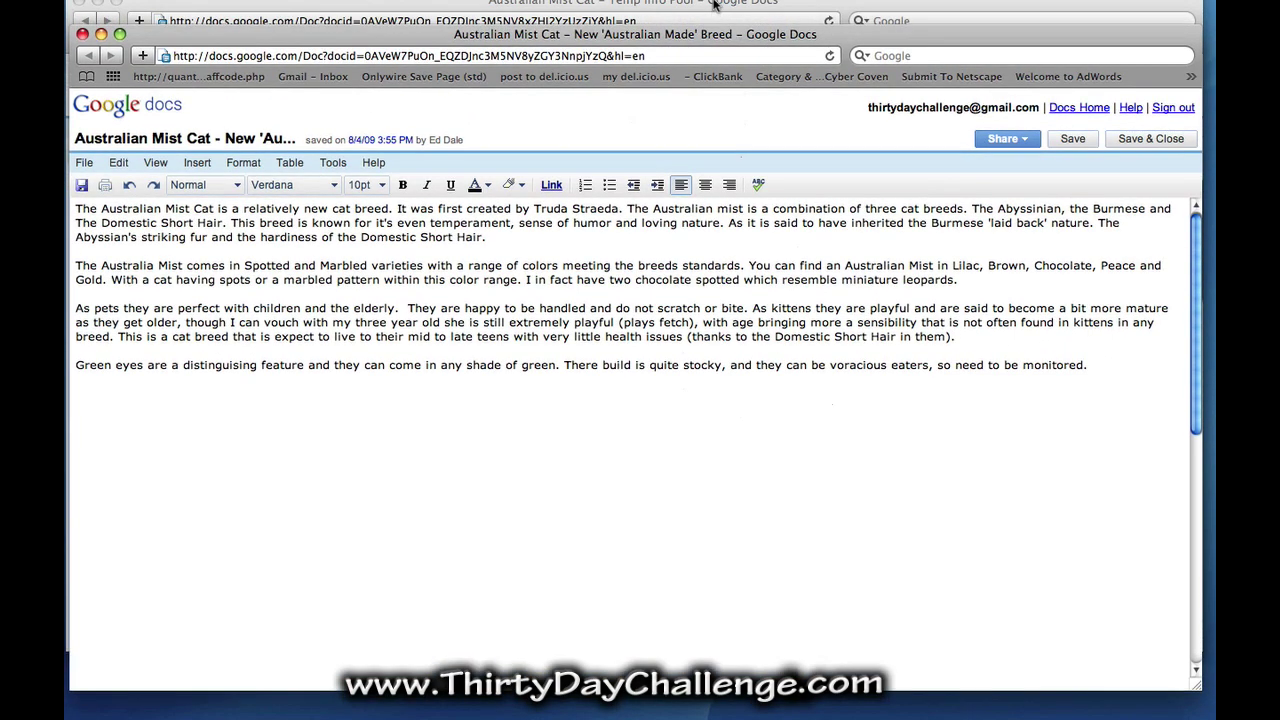
# Compare the Temp Info Pool source text with the rewritten article and return to the article document.
pyautogui.press('super+grave')
pyautogui.scroll(-3, 1198, 266)
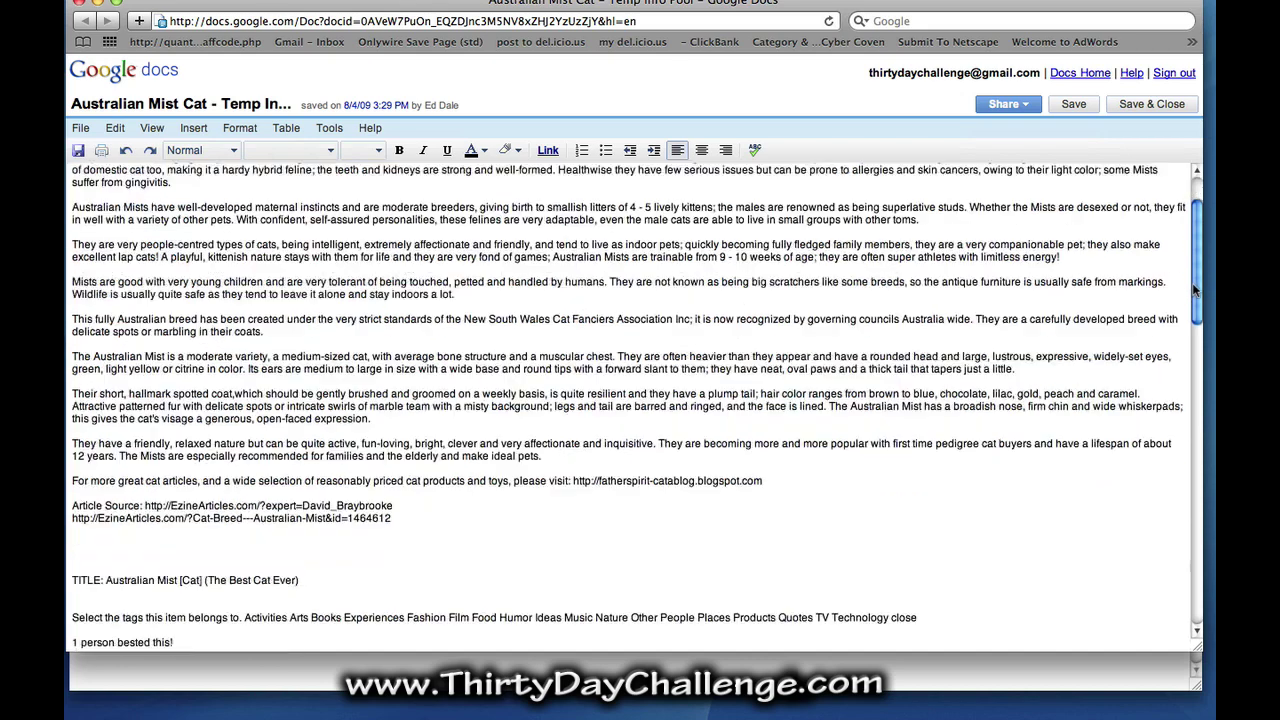
pyautogui.scroll(3, 1190, 260)
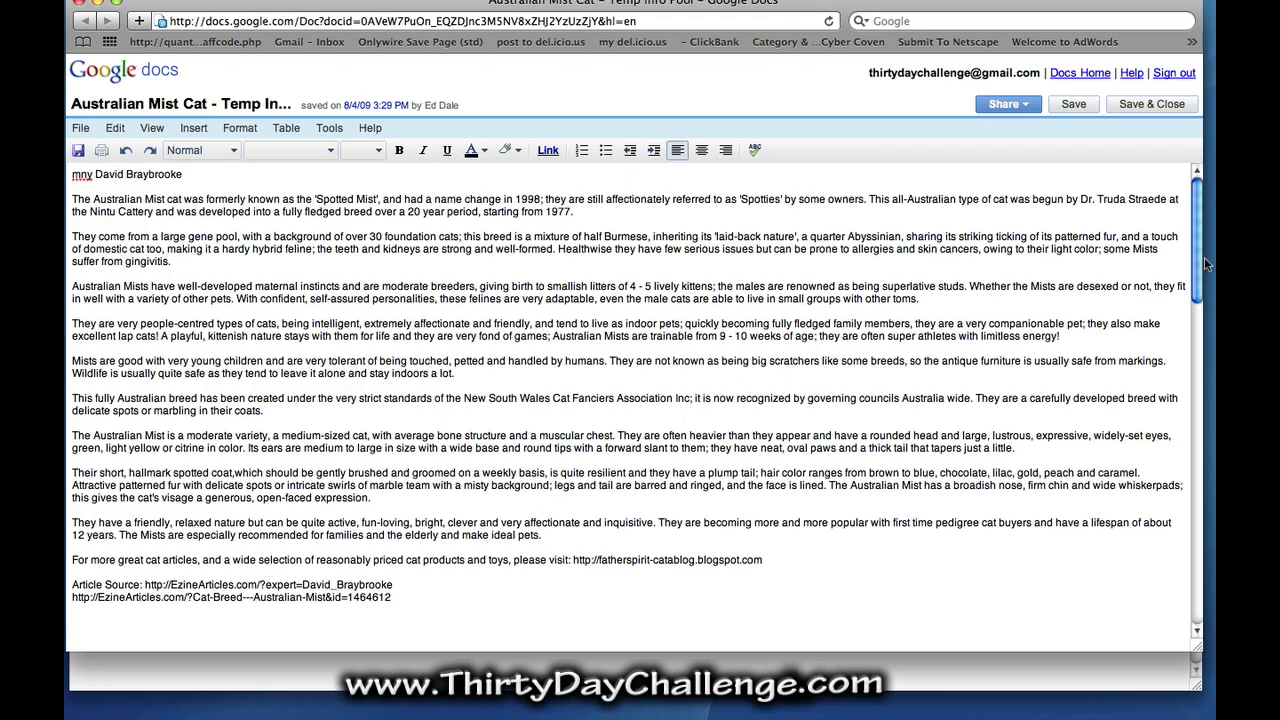
pyautogui.moveTo(1200, 264); pyautogui.dragTo(1195, 205)
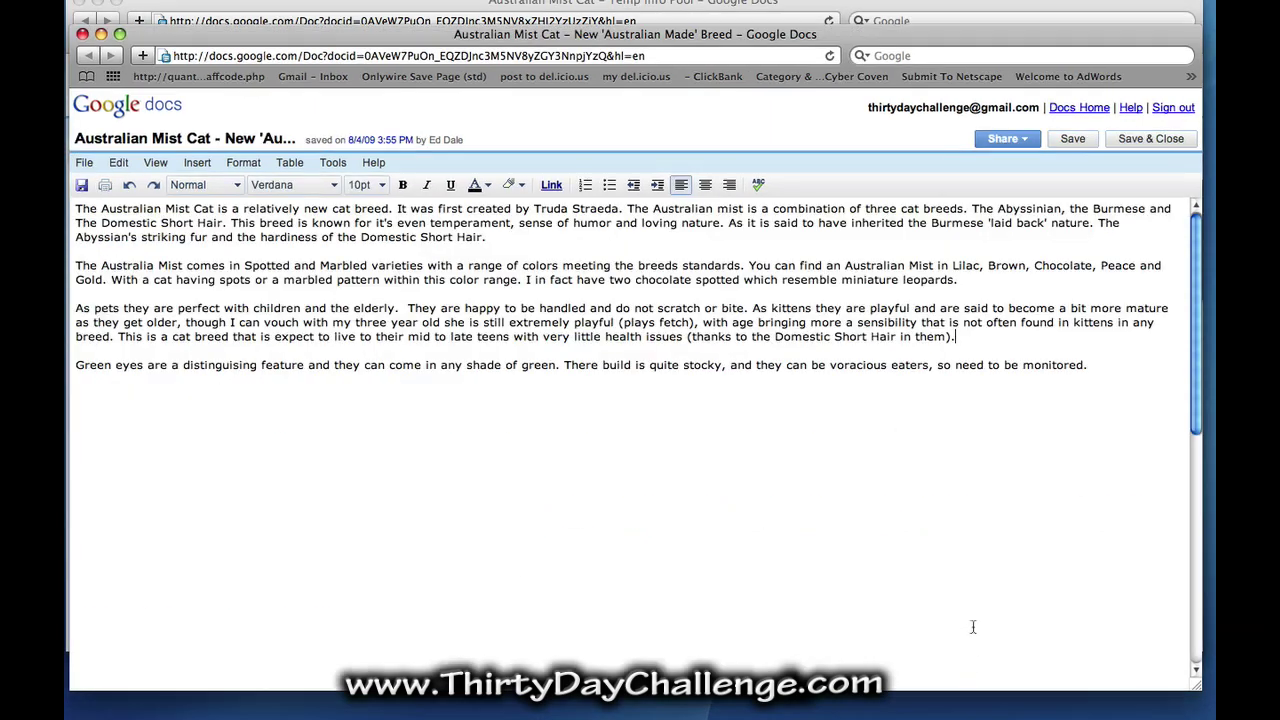
pyautogui.moveTo(838, 36); pyautogui.dragTo(840, 2)
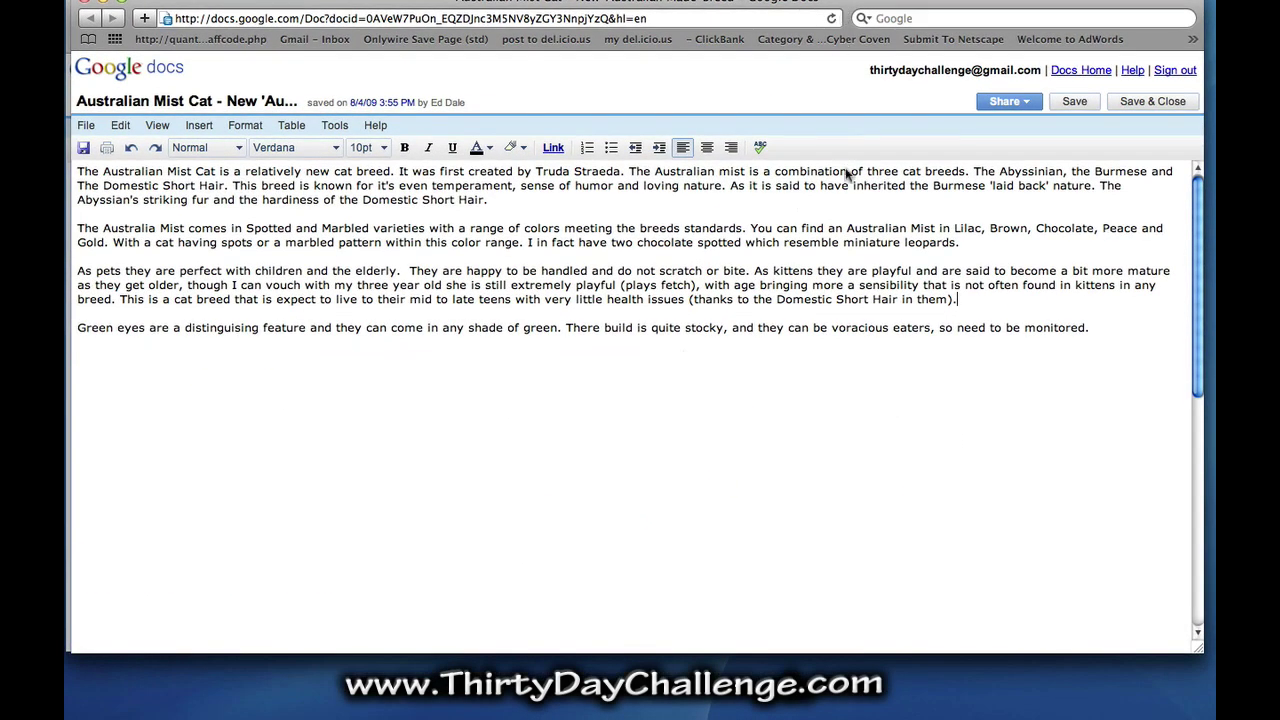